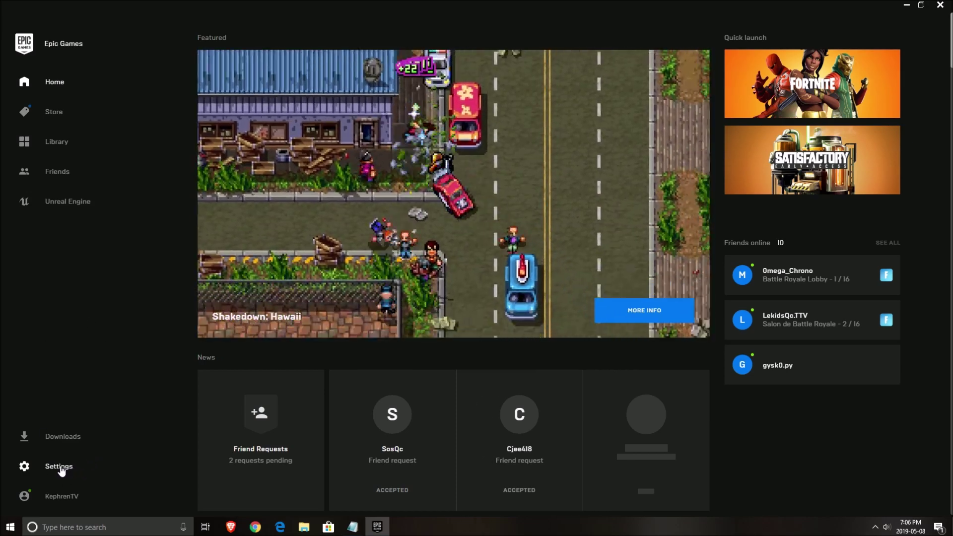
# Check Fortnite's additional command line arguments in the Epic Games launcher settings and return to the home page.
pyautogui.click(60, 468)
pyautogui.scroll(-3, 195, 420)
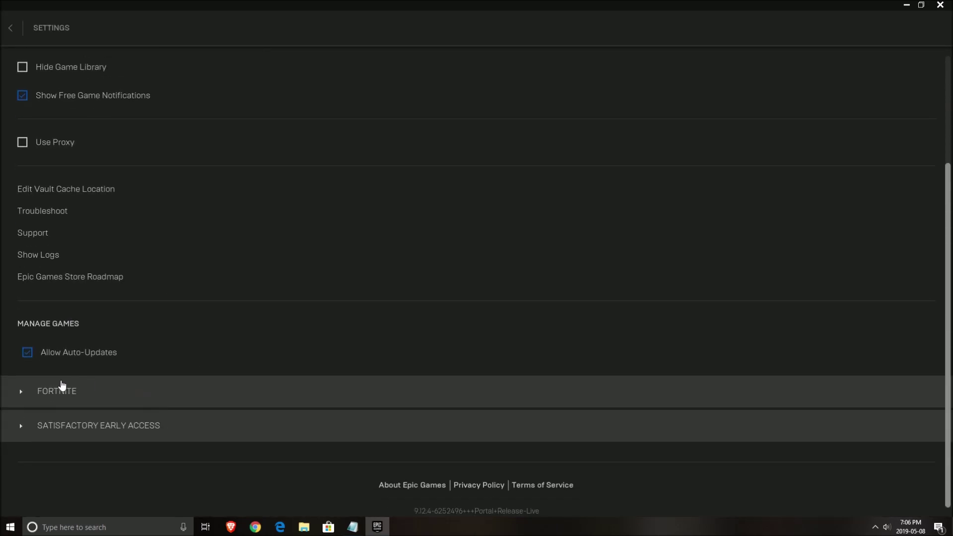
pyautogui.click(22, 391)
pyautogui.scroll(-1, 168, 366)
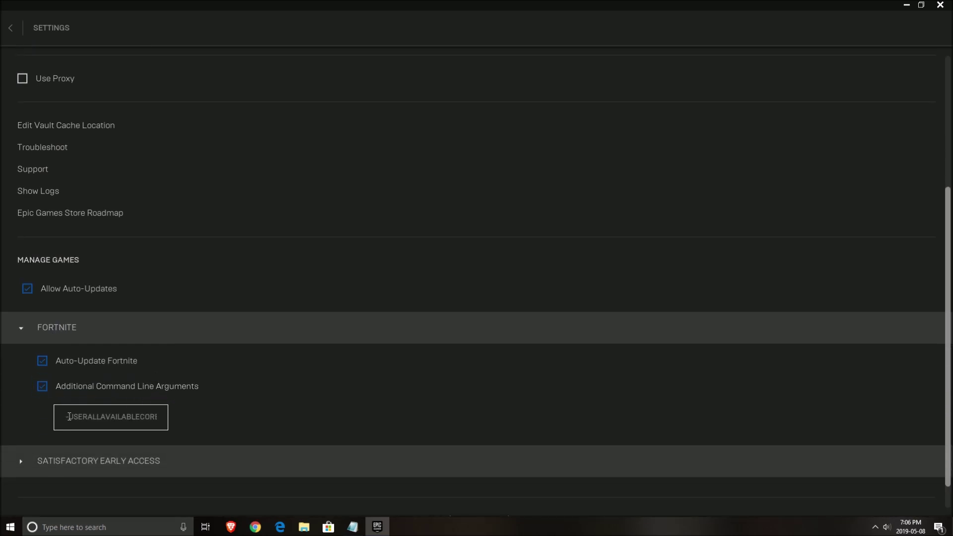
pyautogui.moveTo(68, 417); pyautogui.dragTo(161, 418)
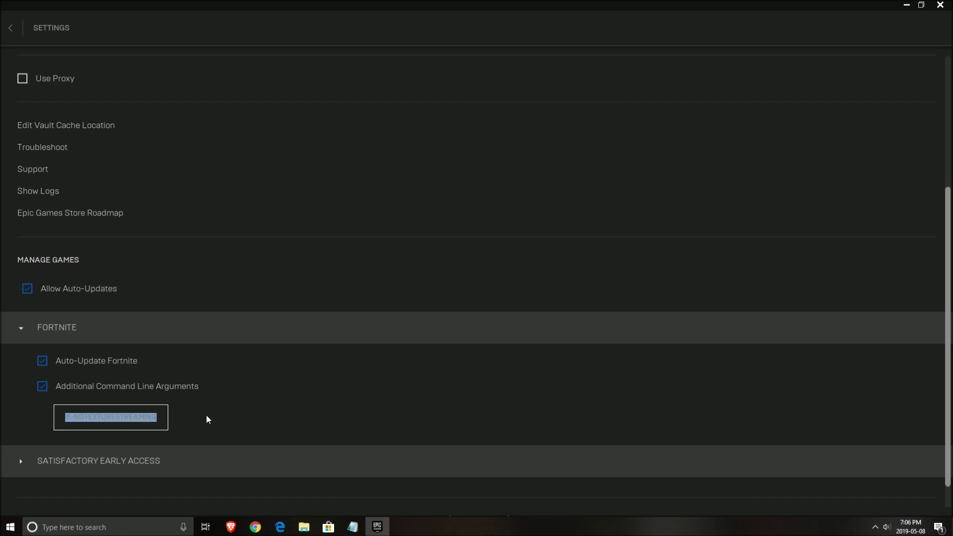
pyautogui.click(249, 419)
pyautogui.click(53, 329)
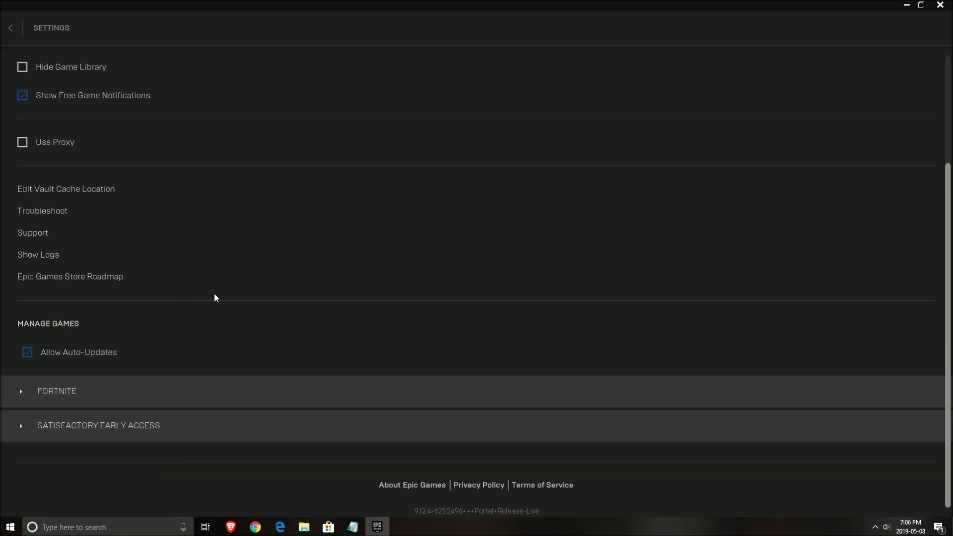
pyautogui.click(10, 28)
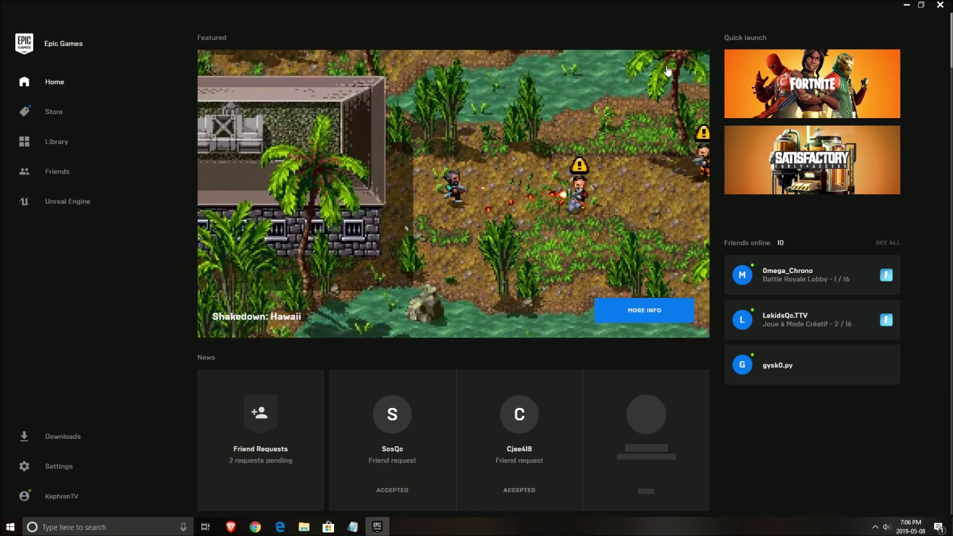
# Minimize the launcher, open the Fortnite folder on New Volume (E:) in File Explorer, and search it for .exe.
pyautogui.click(905, 6)
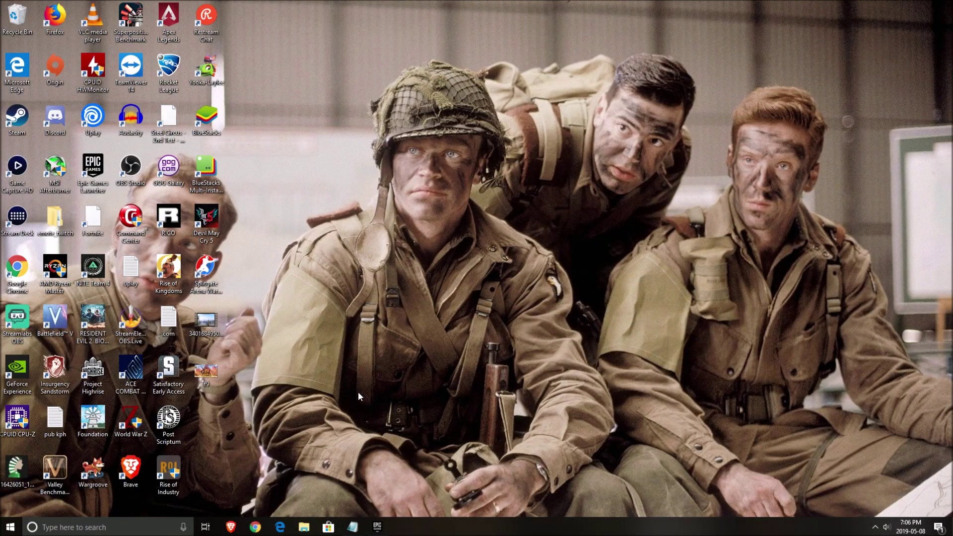
pyautogui.click(303, 526)
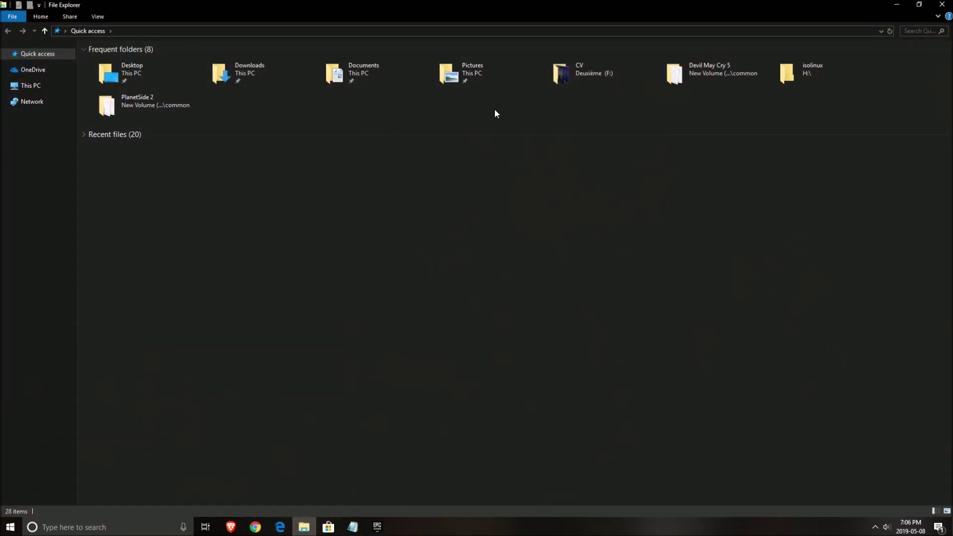
pyautogui.click(4, 86)
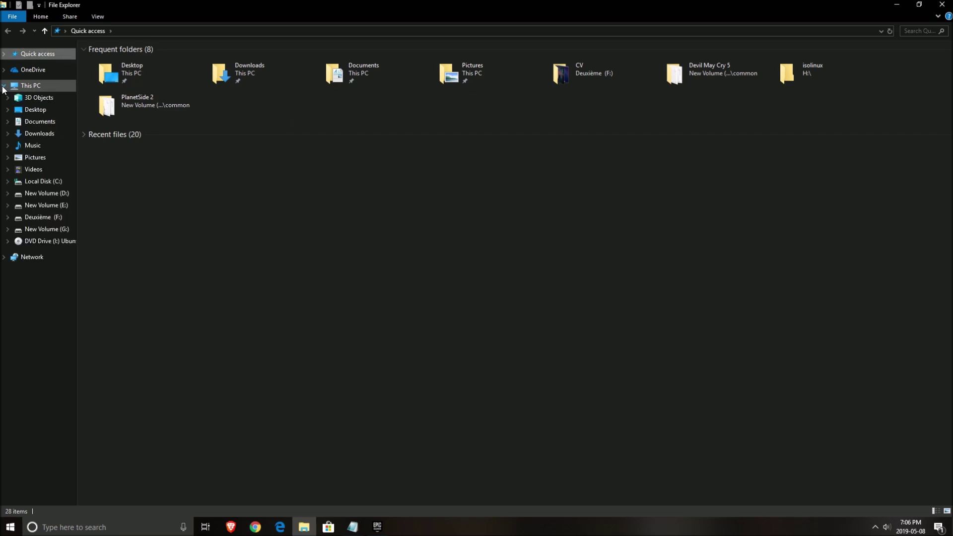
pyautogui.click(47, 205)
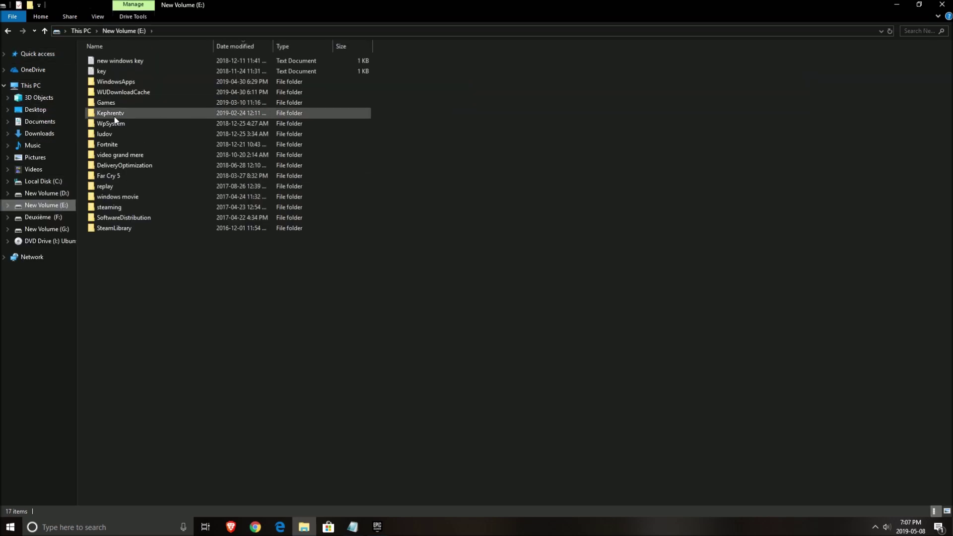
pyautogui.doubleClick(121, 146)
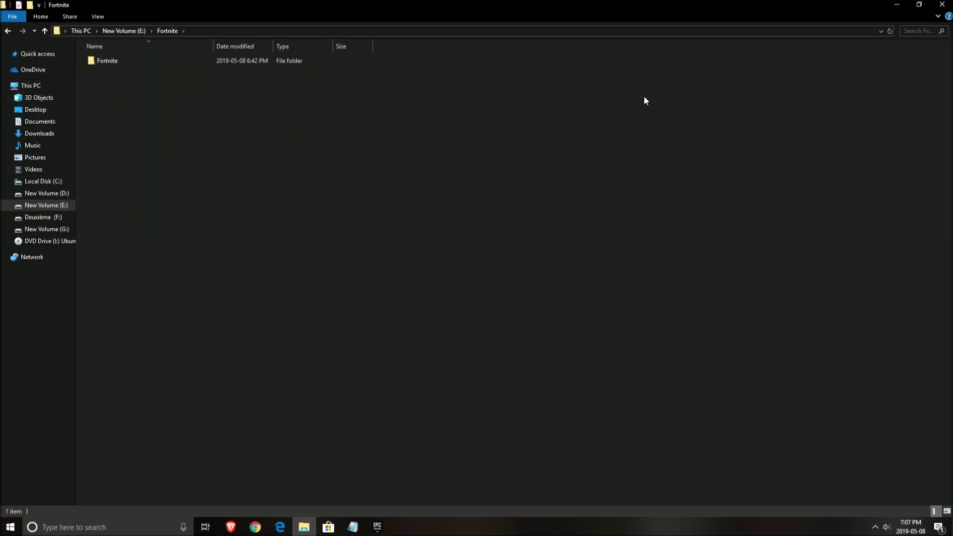
pyautogui.click(918, 30)
pyautogui.write('.exe')
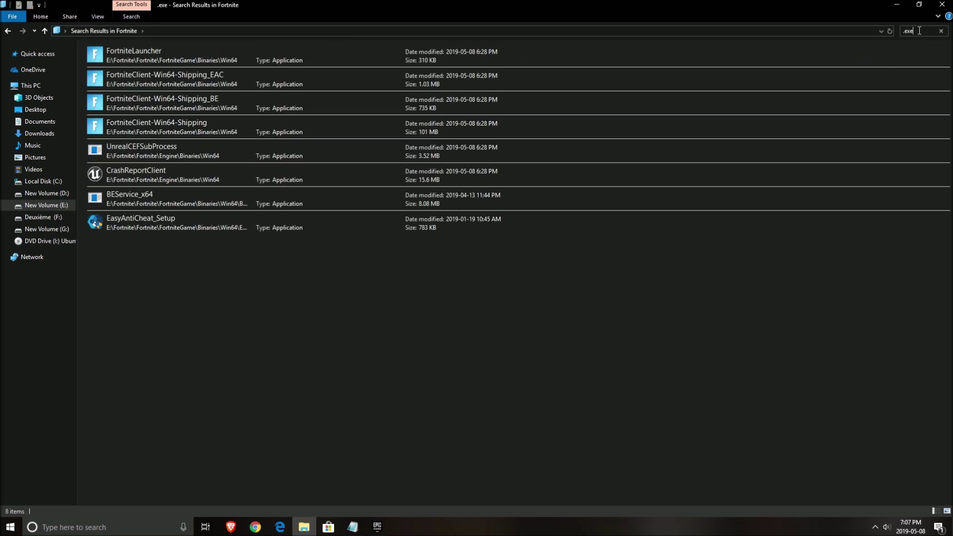
# Review FortniteLauncher's compatibility properties for disabled fullscreen optimizations and the high DPI scaling override performed by Application.
pyautogui.click(142, 59)
pyautogui.click(139, 72)
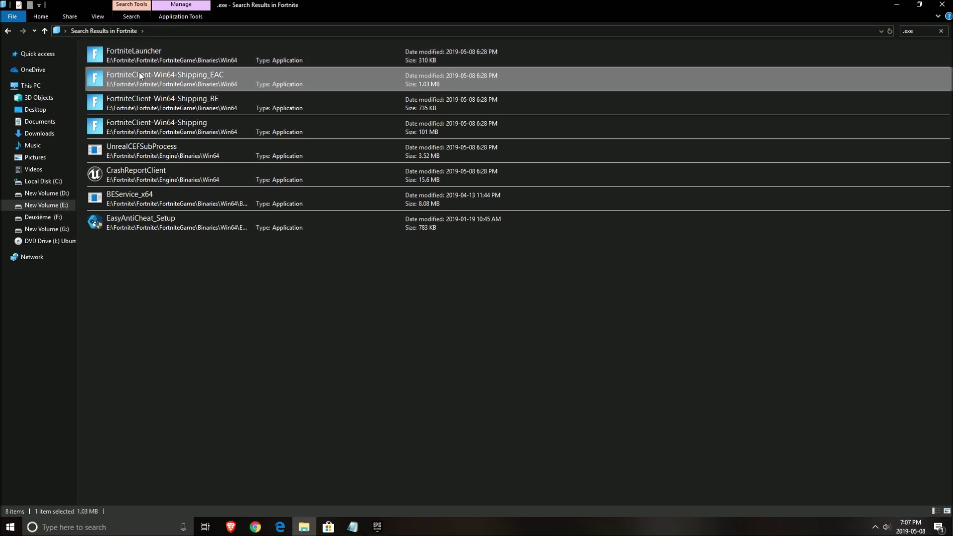
pyautogui.click(142, 99)
pyautogui.click(144, 125)
pyautogui.click(160, 55)
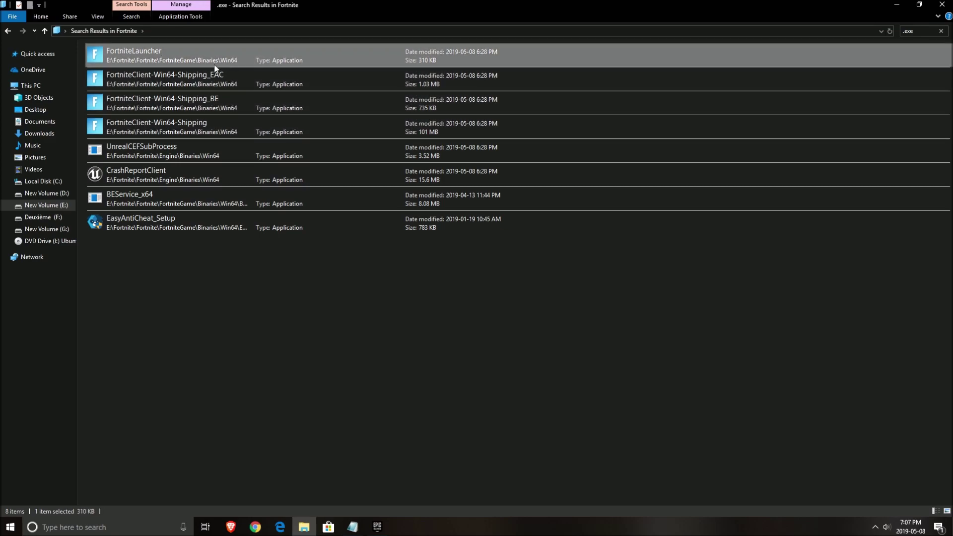
pyautogui.rightClick(172, 56)
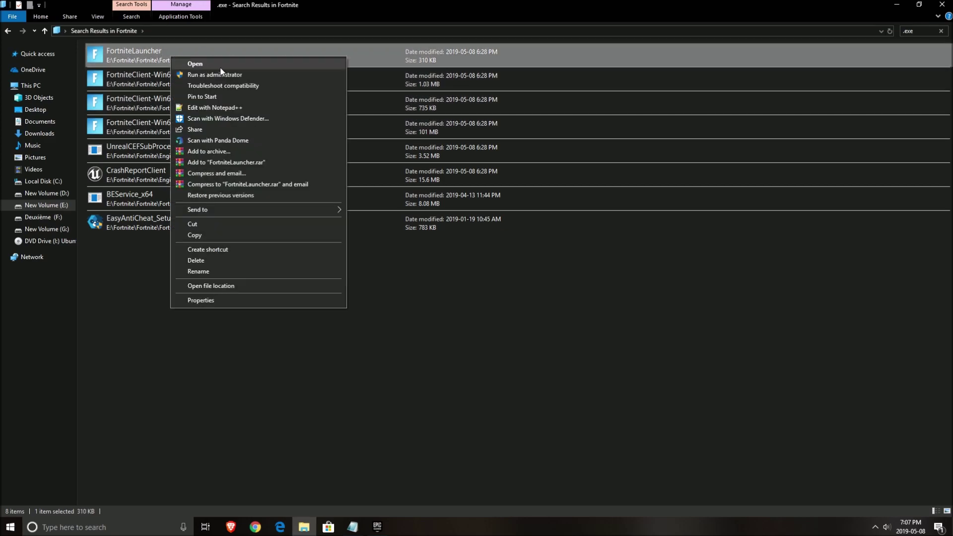
pyautogui.click(219, 301)
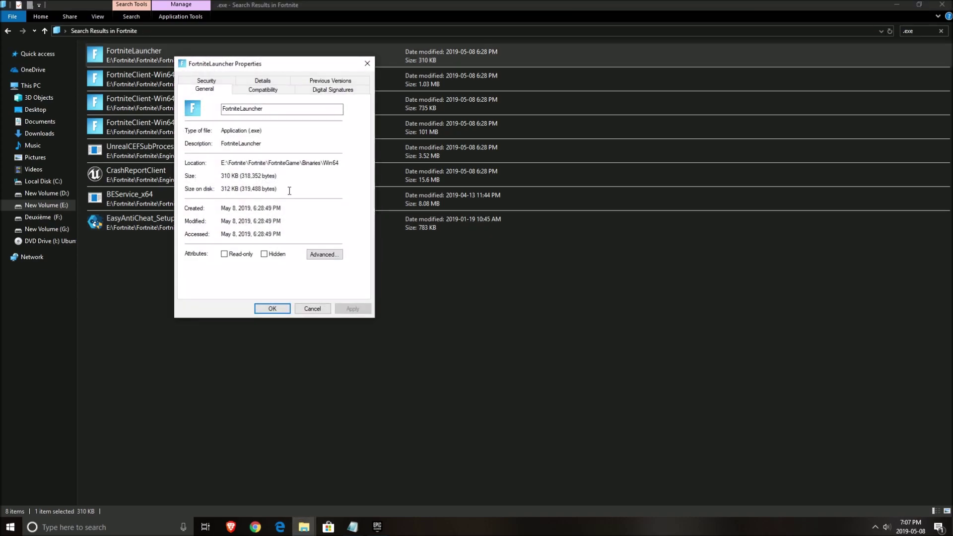
pyautogui.click(253, 90)
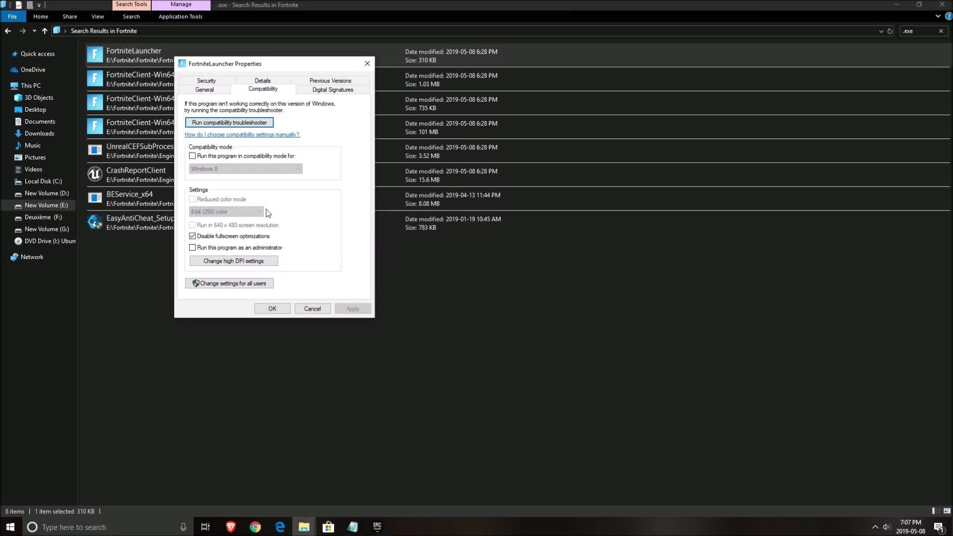
pyautogui.click(192, 236)
pyautogui.click(228, 263)
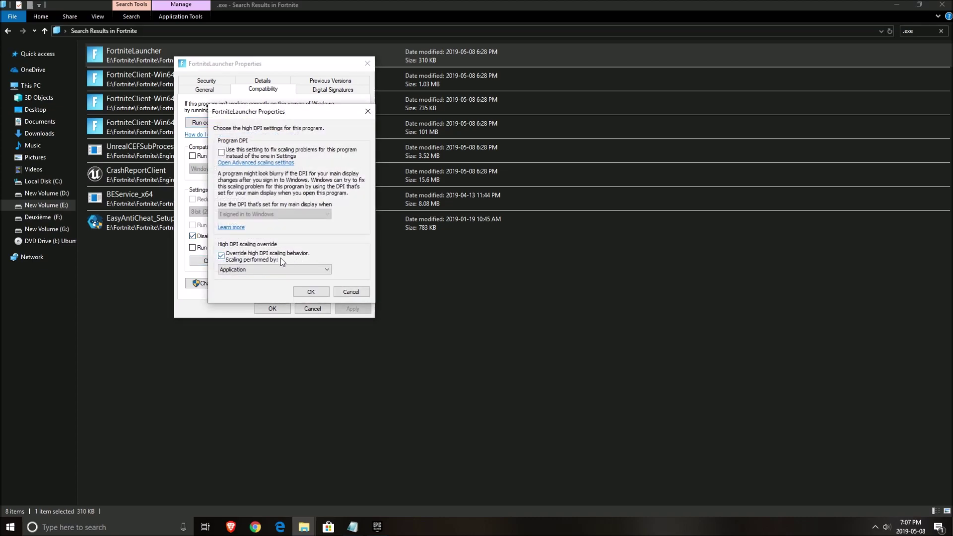
pyautogui.click(304, 292)
pyautogui.click(285, 308)
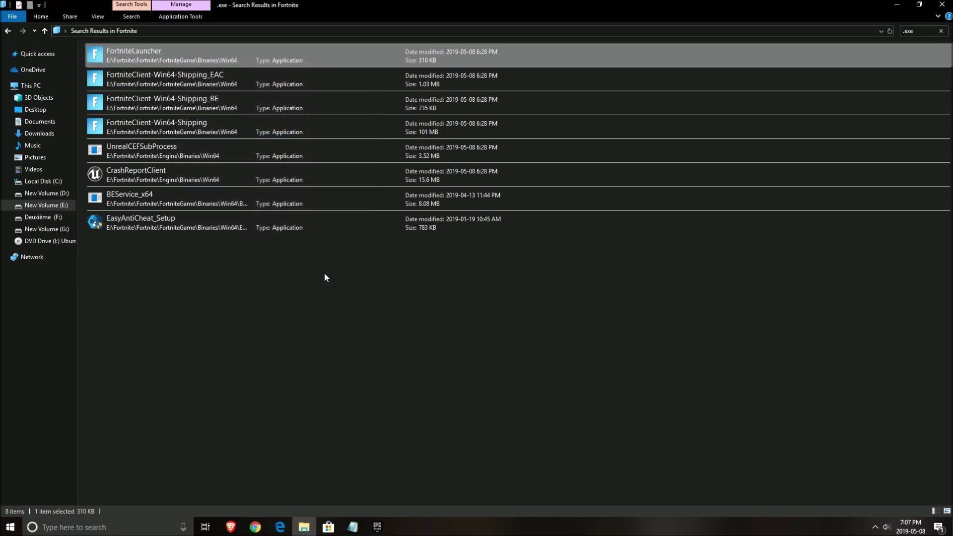
# Finish reviewing the Fortnite executables and close the File Explorer search window.
pyautogui.click(269, 287)
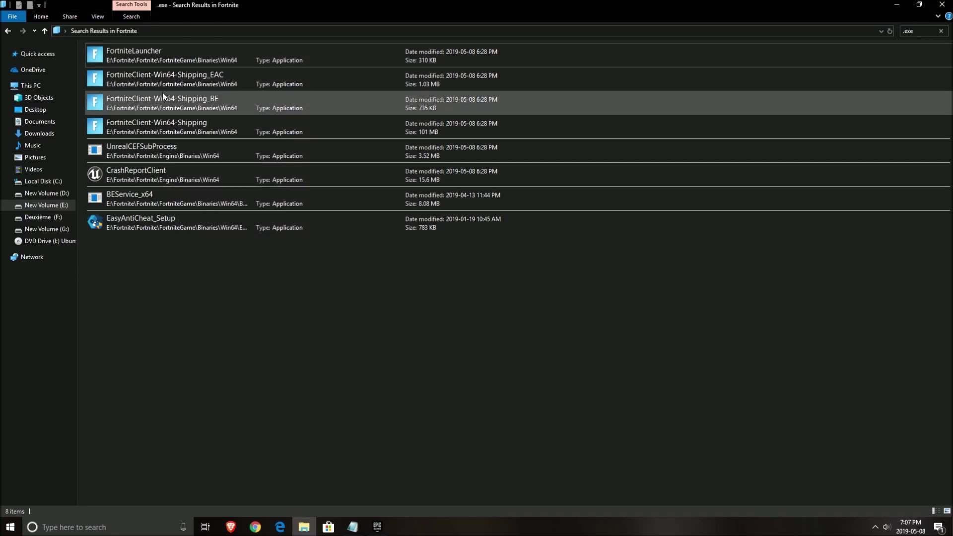
pyautogui.click(143, 102)
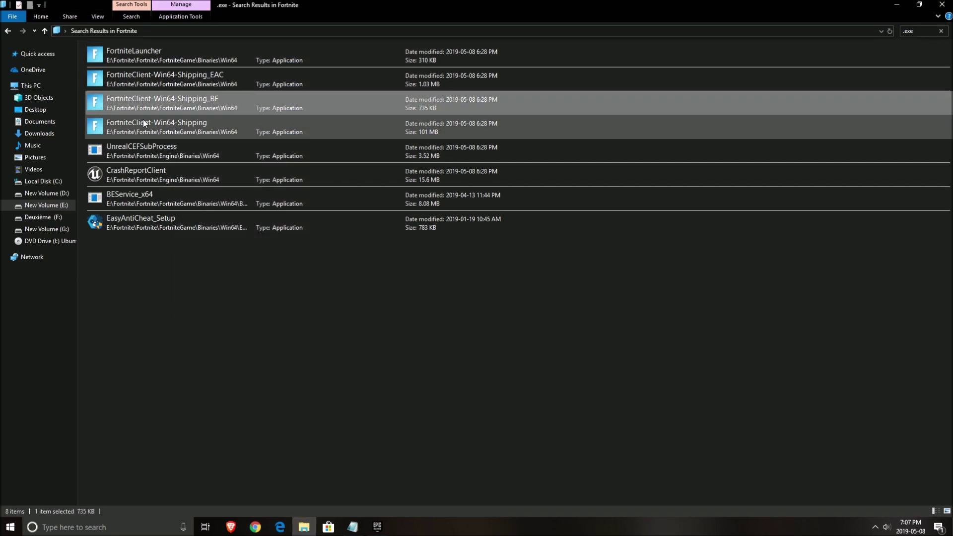
pyautogui.click(160, 58)
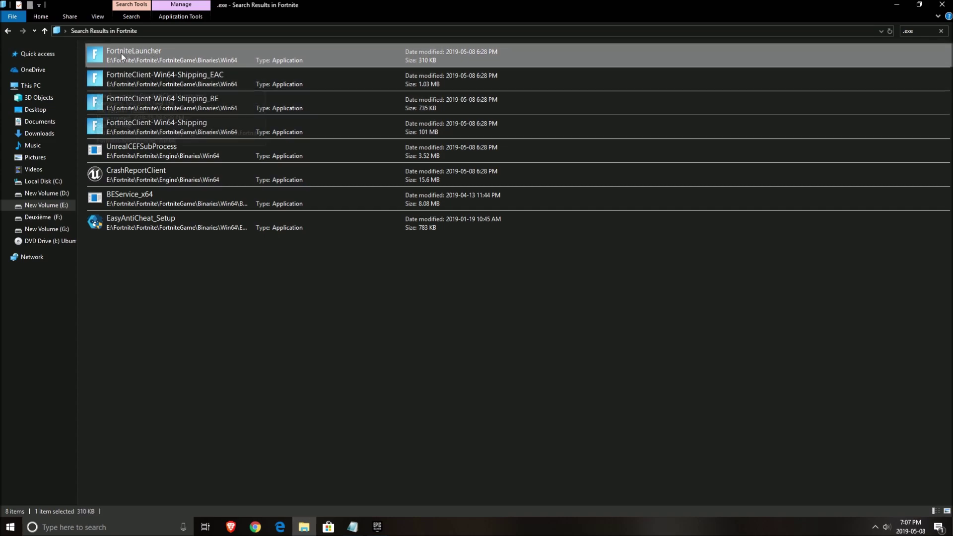
pyautogui.click(941, 5)
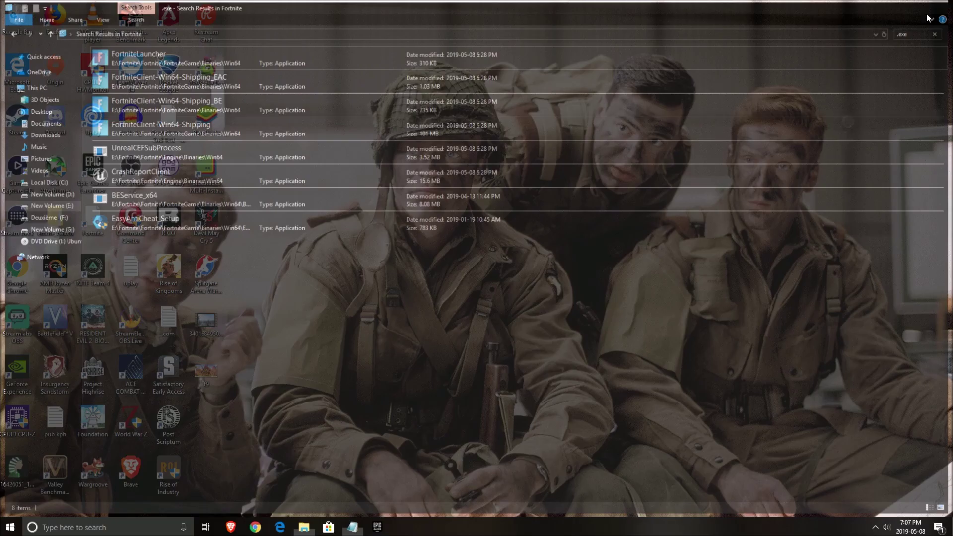
# Open the running Intelligent standby list cleaner, examine its memory figures and purge conditions, and minimize it.
pyautogui.click(875, 527)
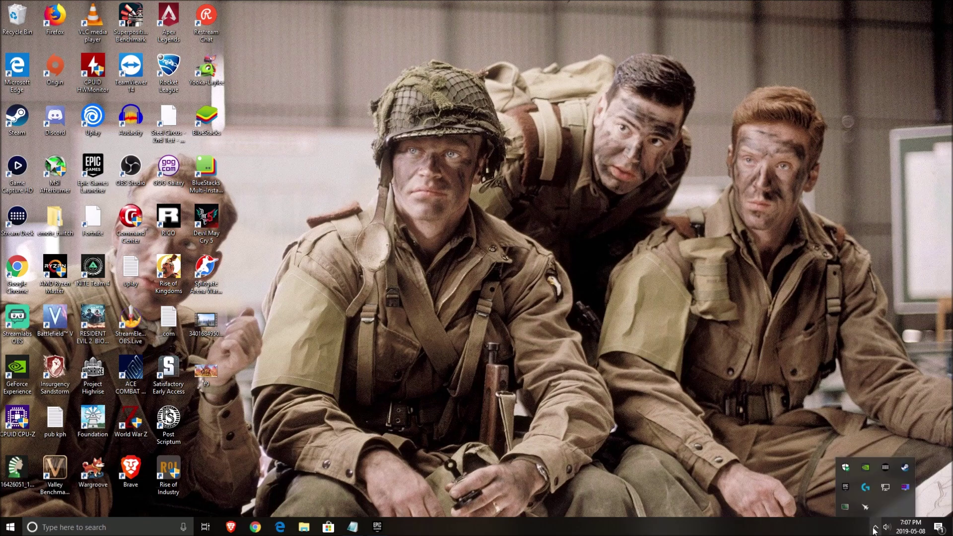
pyautogui.doubleClick(845, 507)
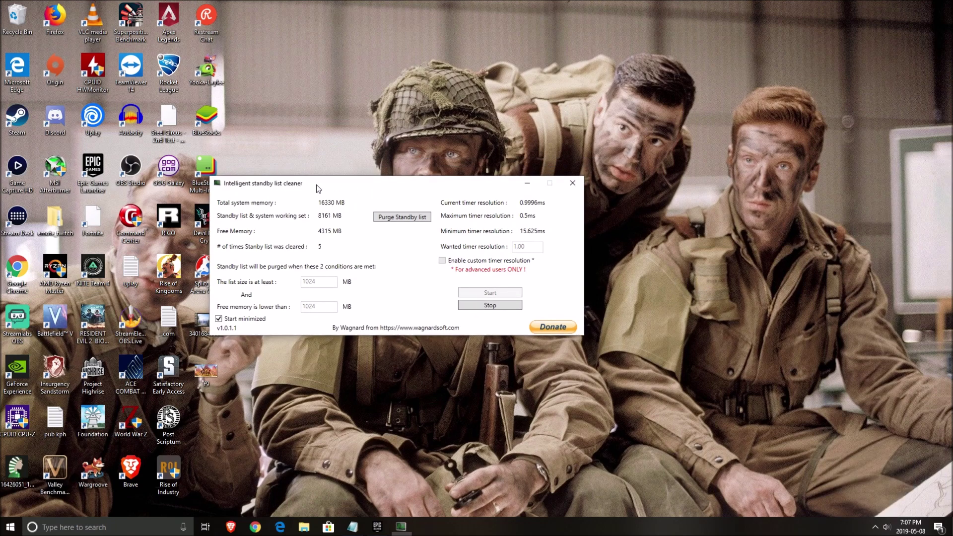
pyautogui.moveTo(315, 184); pyautogui.dragTo(366, 191)
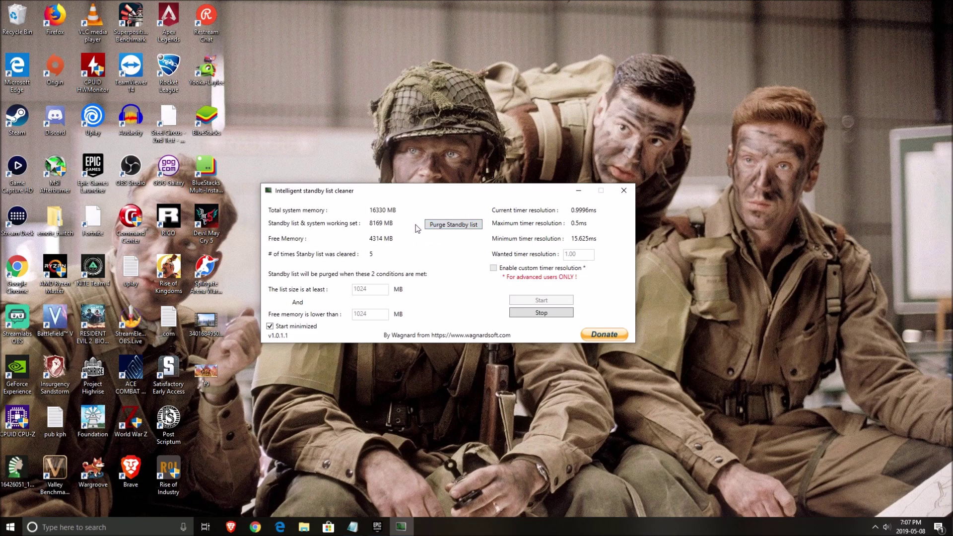
pyautogui.moveTo(448, 195); pyautogui.dragTo(434, 204)
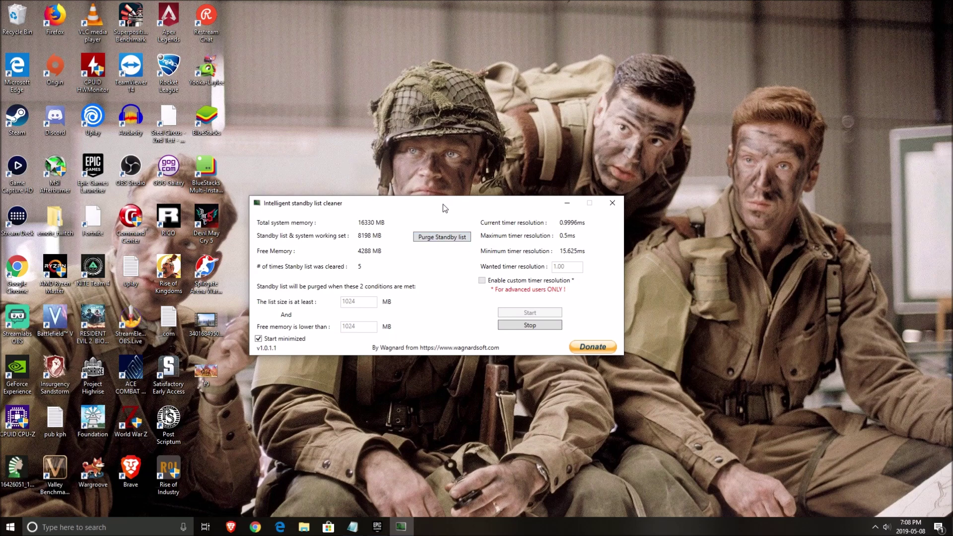
pyautogui.moveTo(442, 204); pyautogui.dragTo(461, 190)
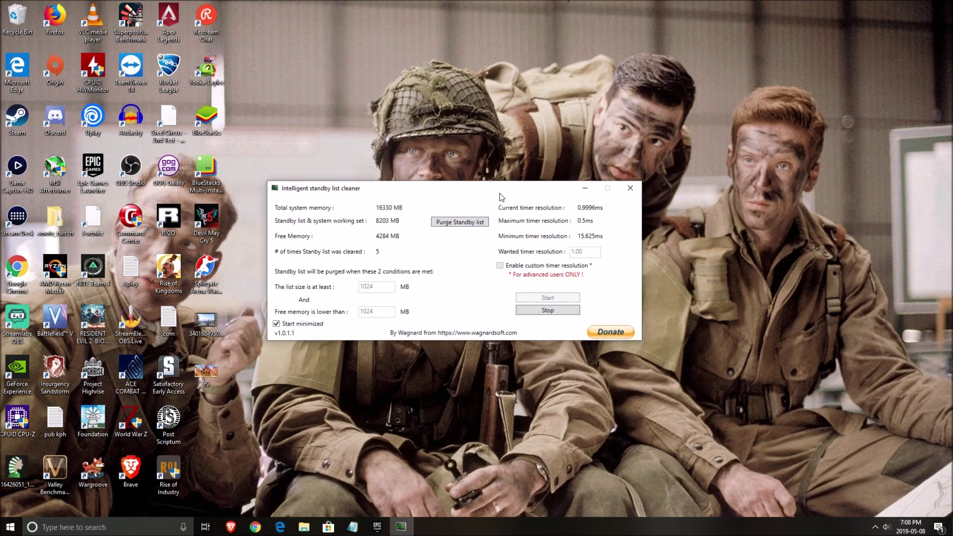
pyautogui.moveTo(439, 188); pyautogui.dragTo(440, 192)
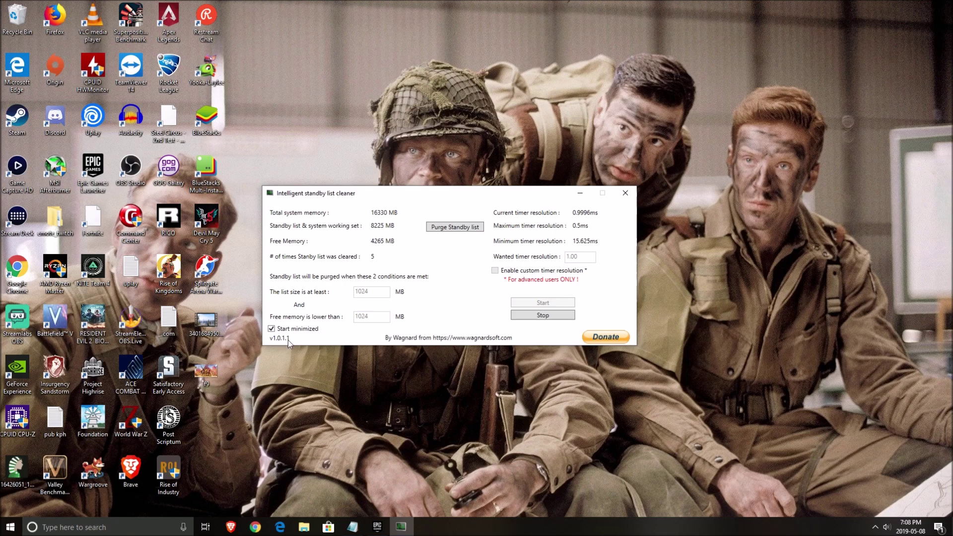
pyautogui.moveTo(446, 190); pyautogui.dragTo(498, 183)
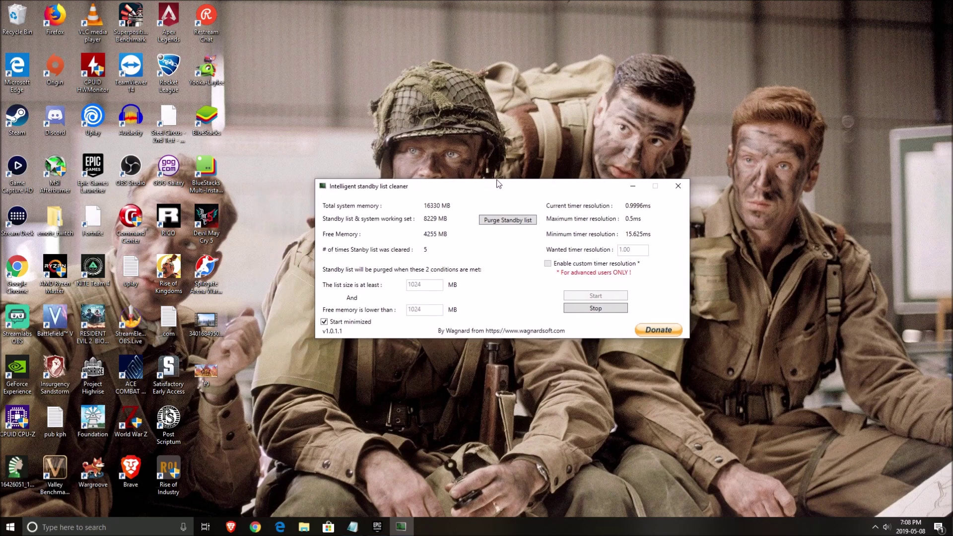
pyautogui.click(632, 186)
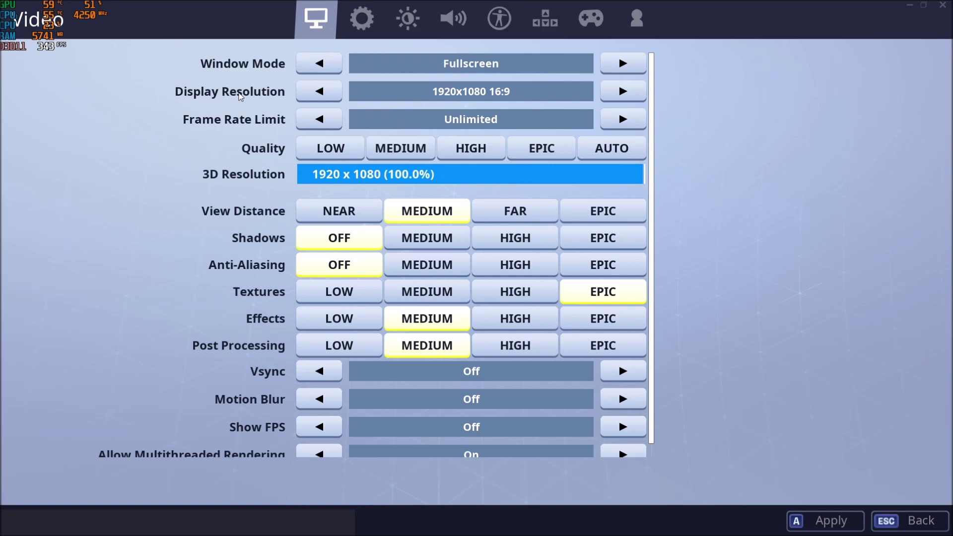
# Switch to Fortnite's video settings, cycle the Frame Rate Limit through values such as 60 and 144 FPS, and return it to Unlimited.
pyautogui.moveTo(469, 97)
pyautogui.moveTo(197, 92)
pyautogui.moveTo(218, 128)
pyautogui.click(601, 121)
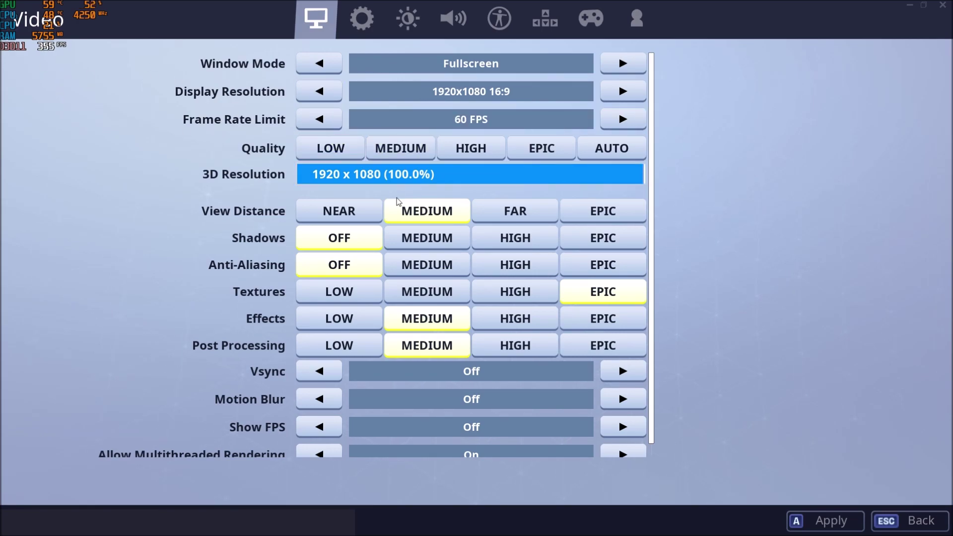
pyautogui.click(621, 120)
pyautogui.click(319, 119)
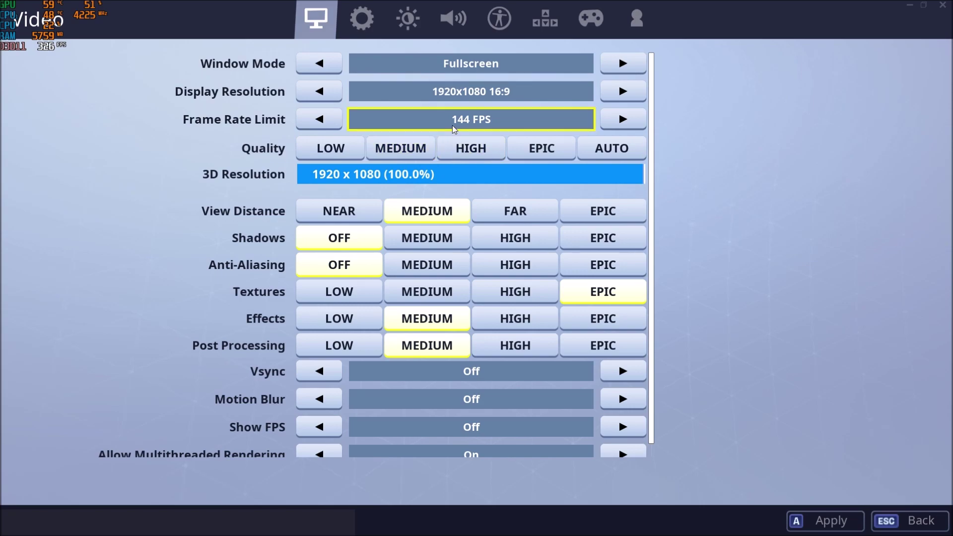
pyautogui.click(319, 119)
pyautogui.click(319, 119)
pyautogui.click(319, 119)
pyautogui.click(319, 119)
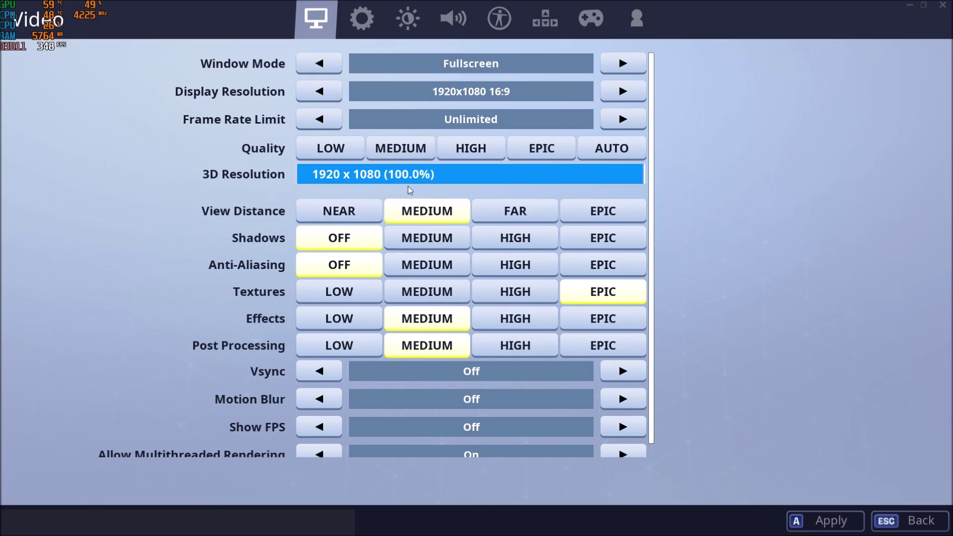
# Examine the View Distance description and compare the Near and Medium options, keeping View Distance at Medium.
pyautogui.moveTo(447, 214)
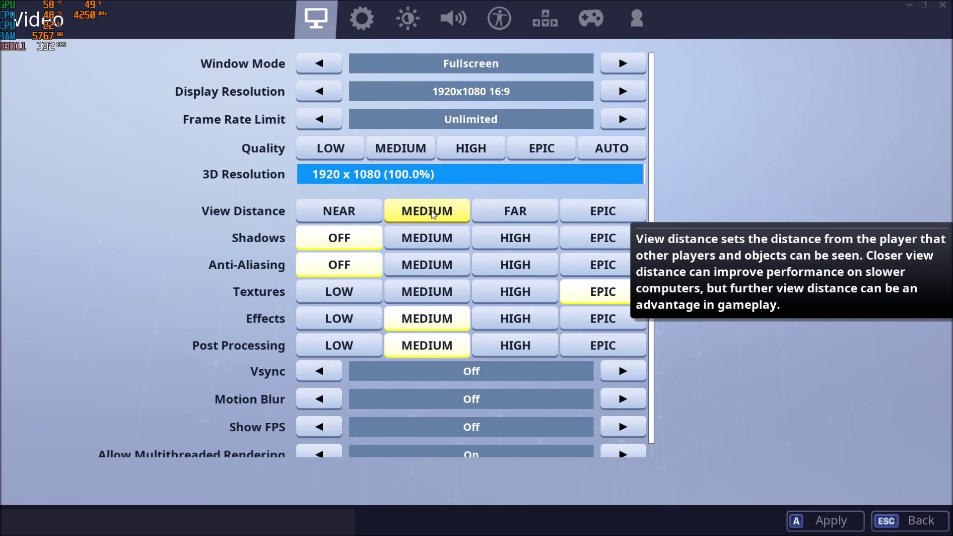
pyautogui.click(344, 214)
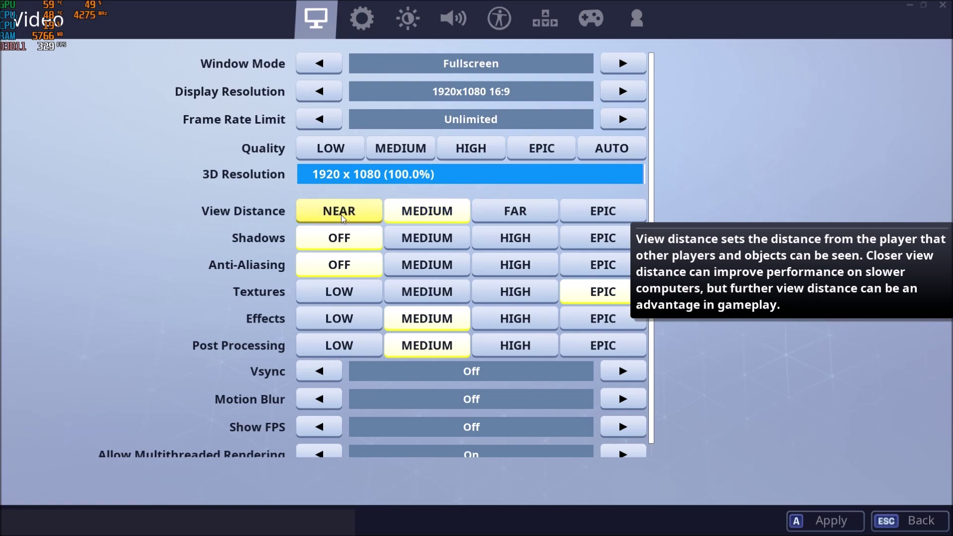
pyautogui.click(417, 215)
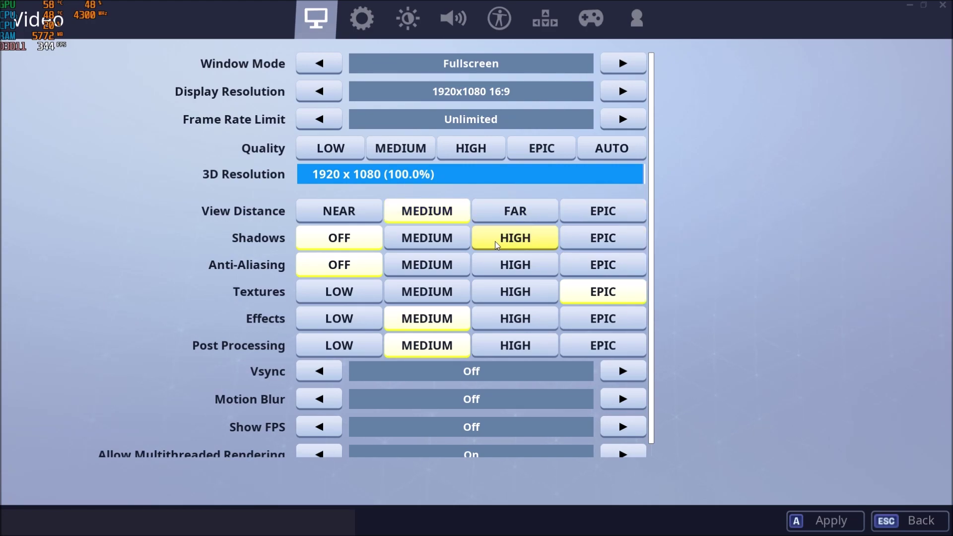
# Review the Motion Blur option among the remaining video settings.
pyautogui.scroll(-1, 136, 273)
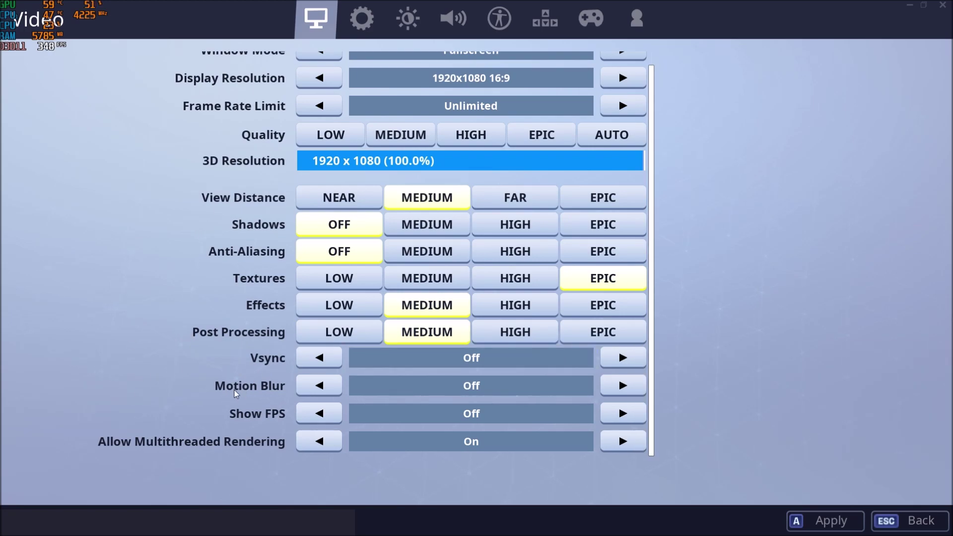
pyautogui.moveTo(512, 386)
pyautogui.moveTo(273, 388)
# Read the Allow Multithreaded Rendering description and switch the option Off and back On twice, leaving it On.
pyautogui.moveTo(275, 445)
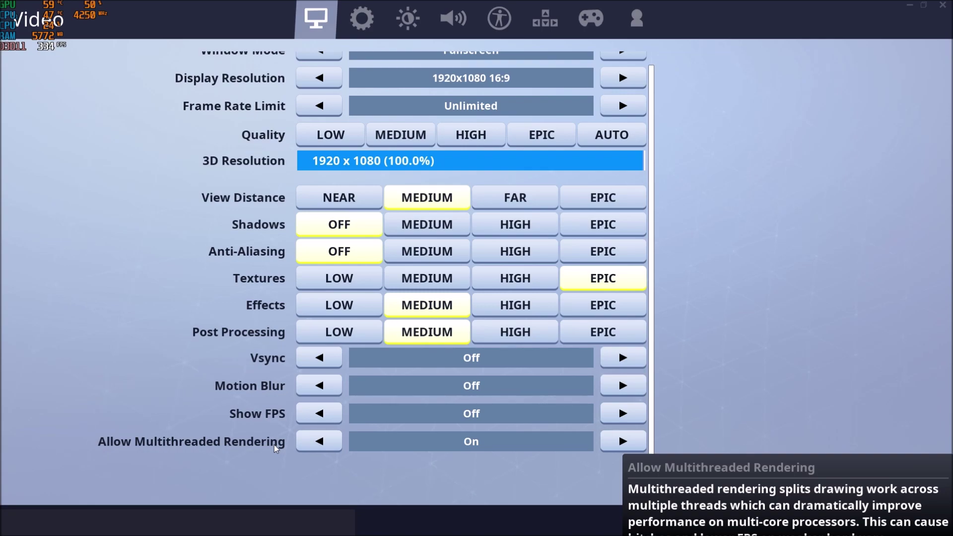
pyautogui.click(320, 441)
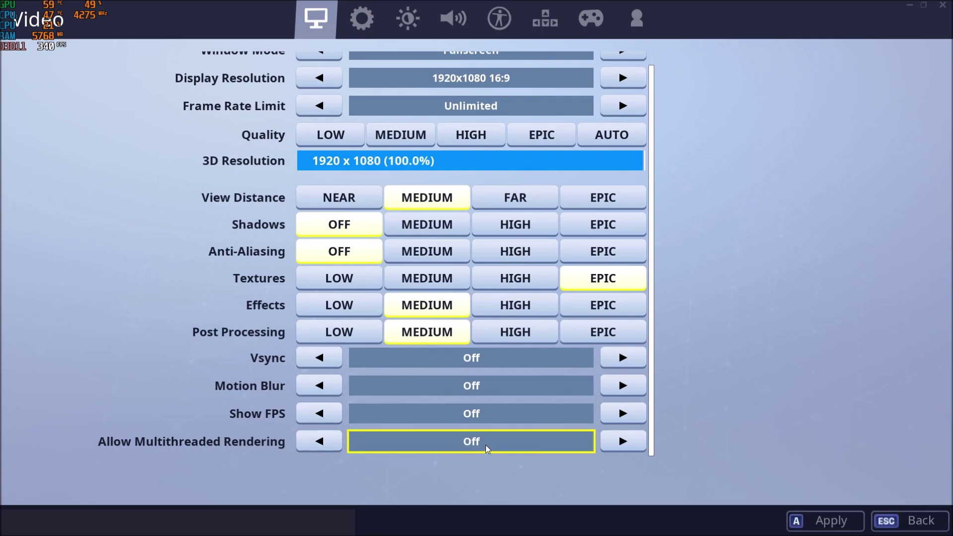
pyautogui.moveTo(487, 443)
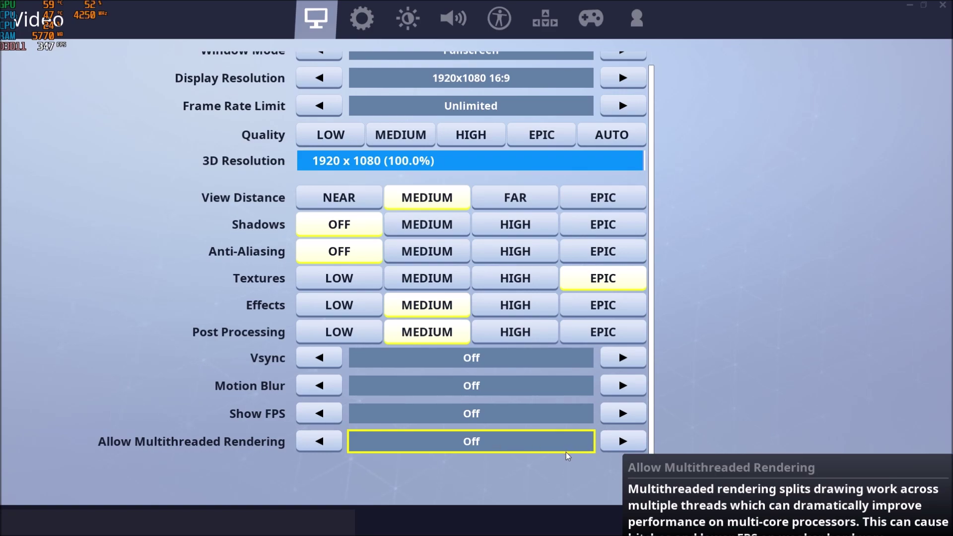
pyautogui.click(621, 444)
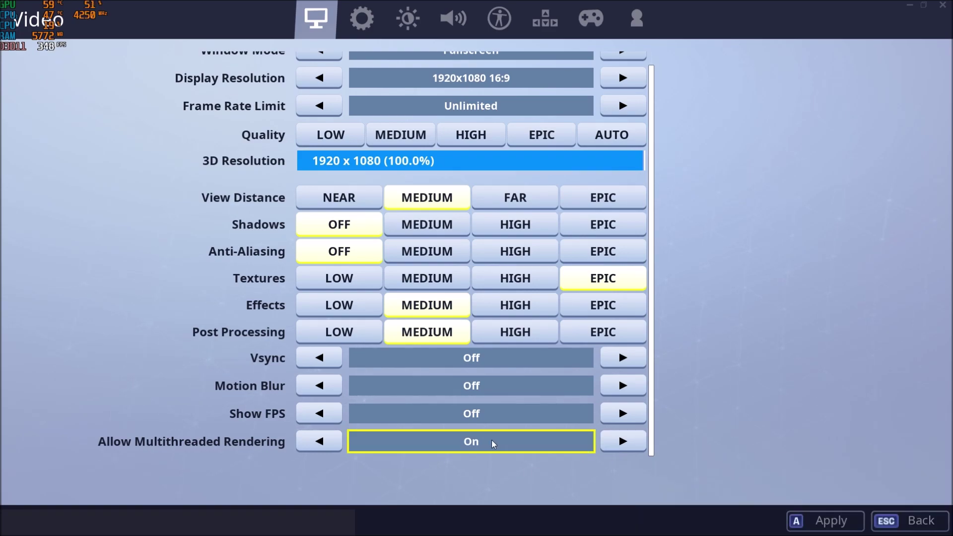
pyautogui.moveTo(497, 441)
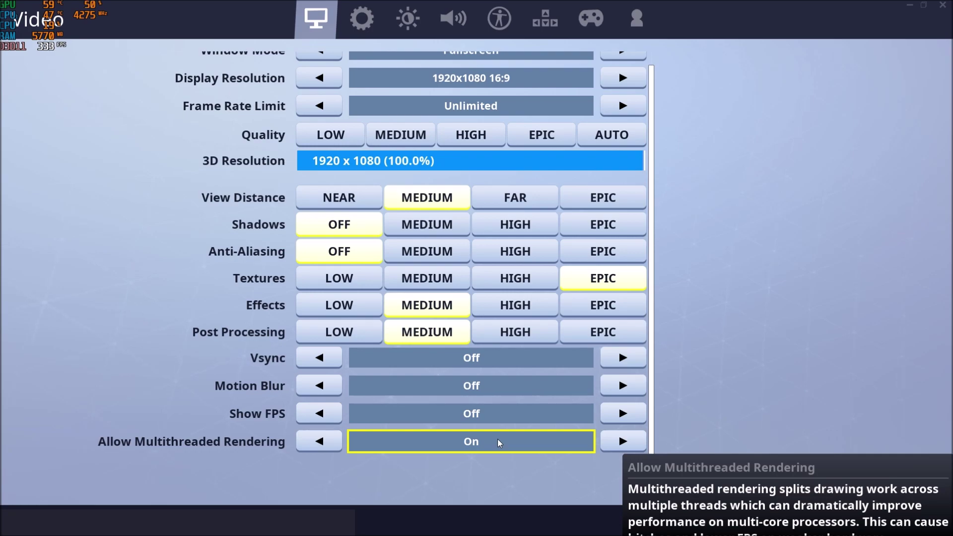
pyautogui.click(319, 441)
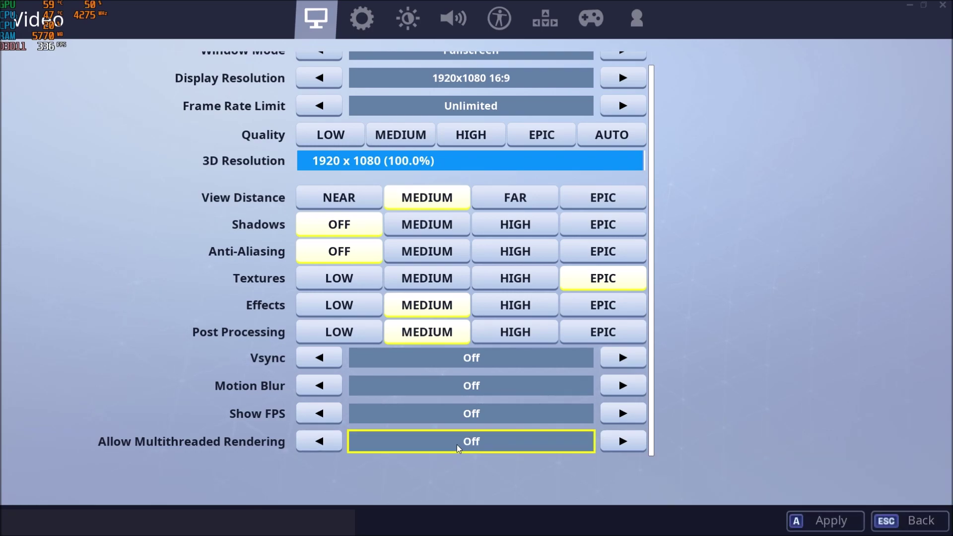
pyautogui.moveTo(455, 445)
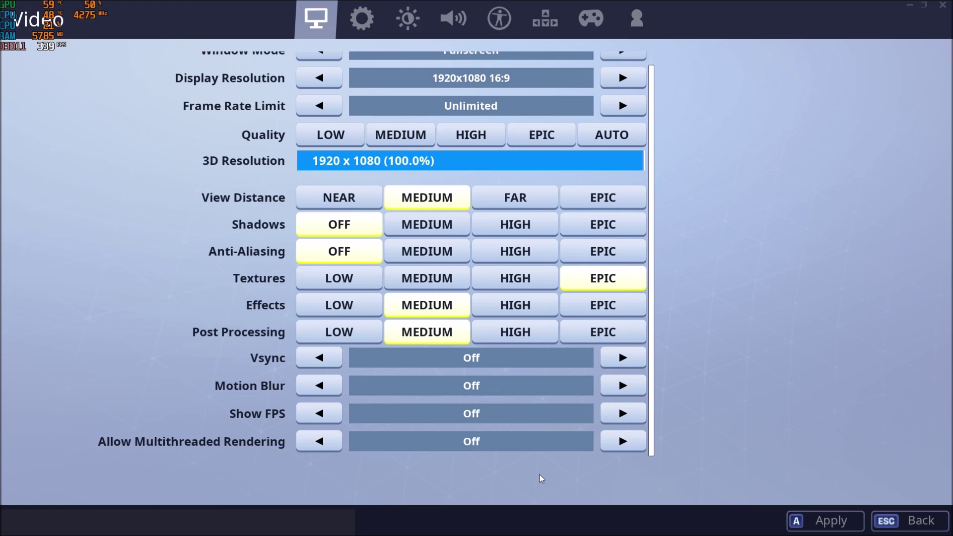
pyautogui.click(623, 442)
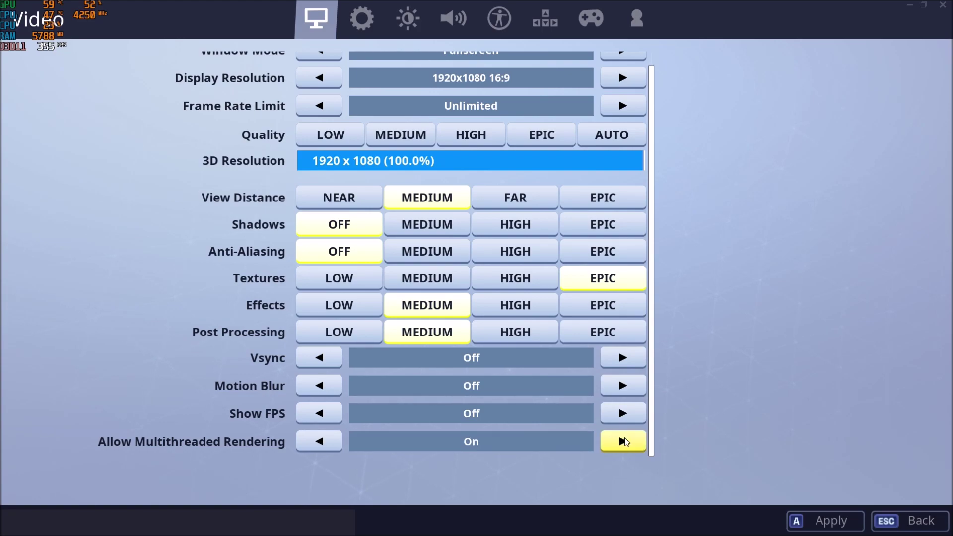
pyautogui.moveTo(625, 441)
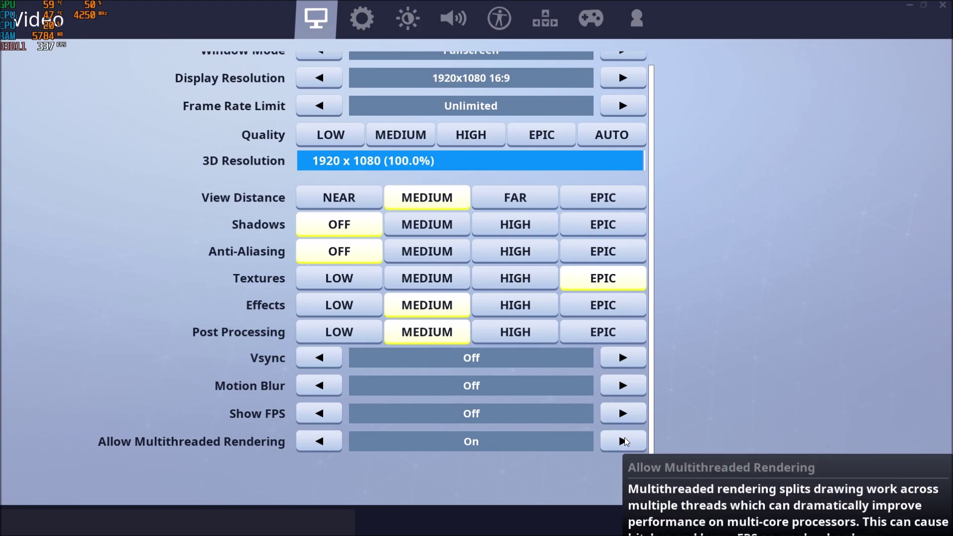